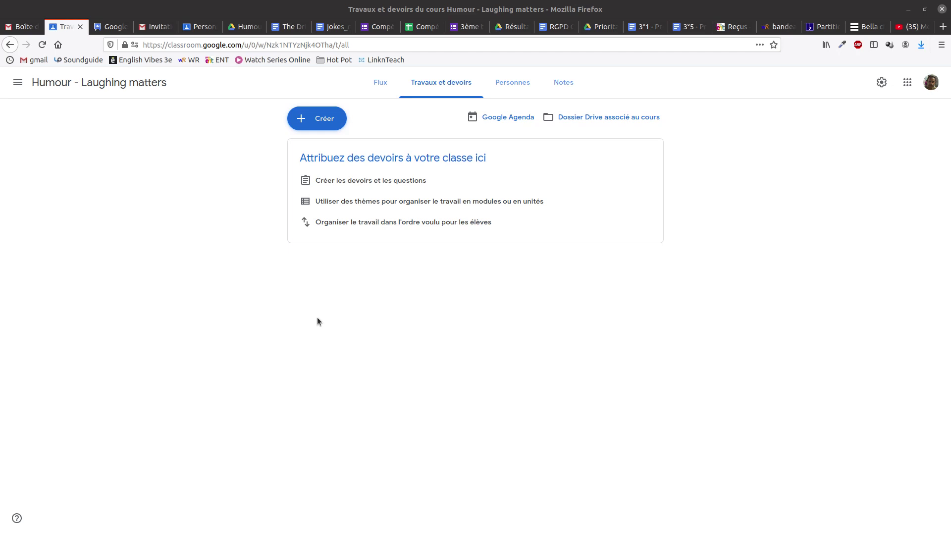
Switch to Google Drive, create a blank Google Docs document in the Humour folder and title it "A funny moment"
click(254, 31)
click(67, 117)
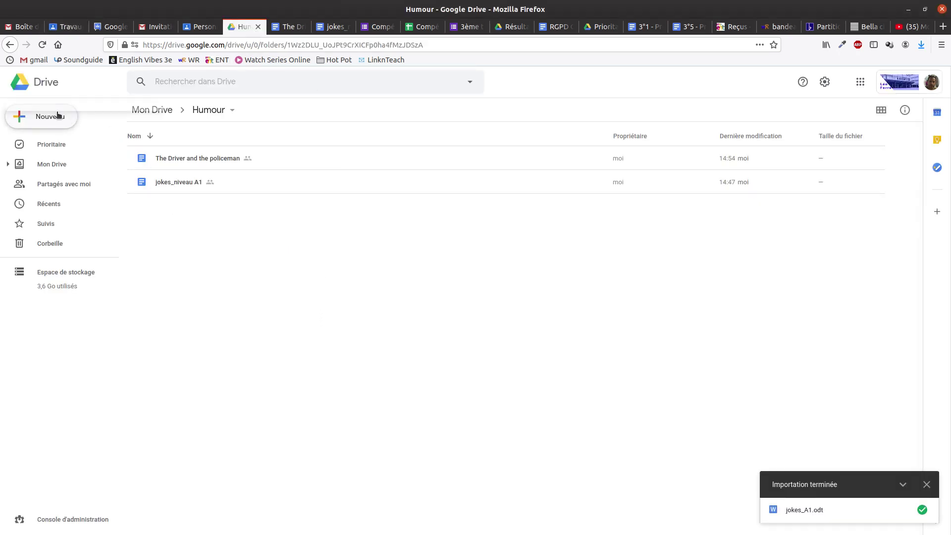
click(77, 184)
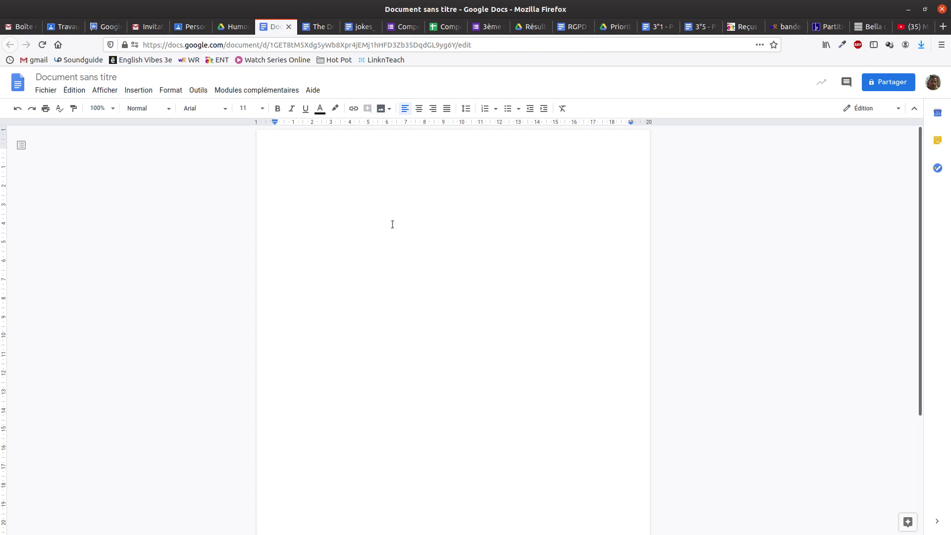
click(114, 77)
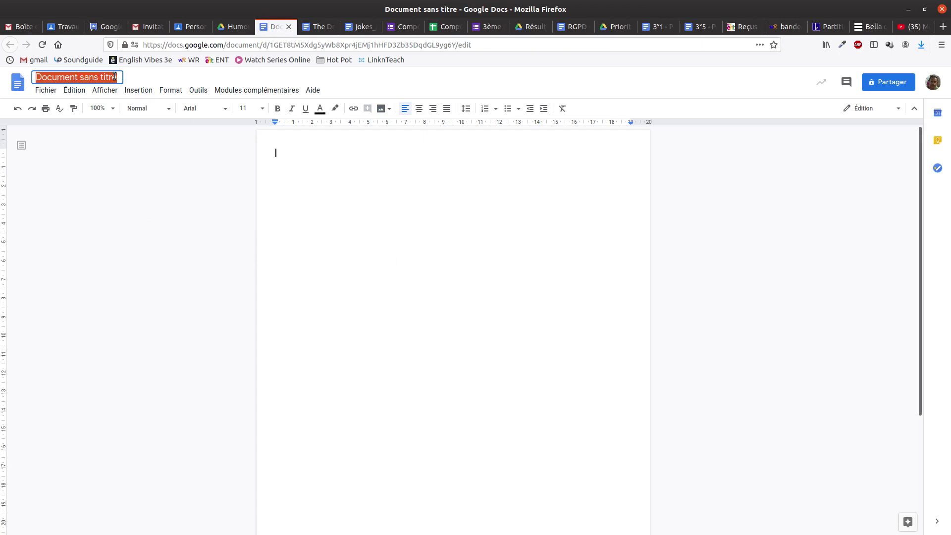
text(A funny moment)
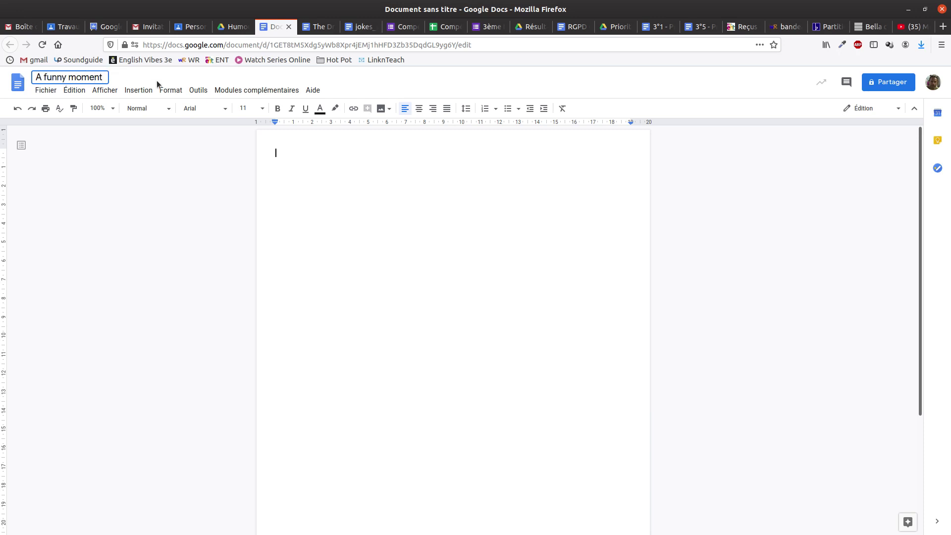
Fill the document with the "Tell us about the last time you had a good laugh ?" questions and a five-column Barème table, and close it
click(329, 182)
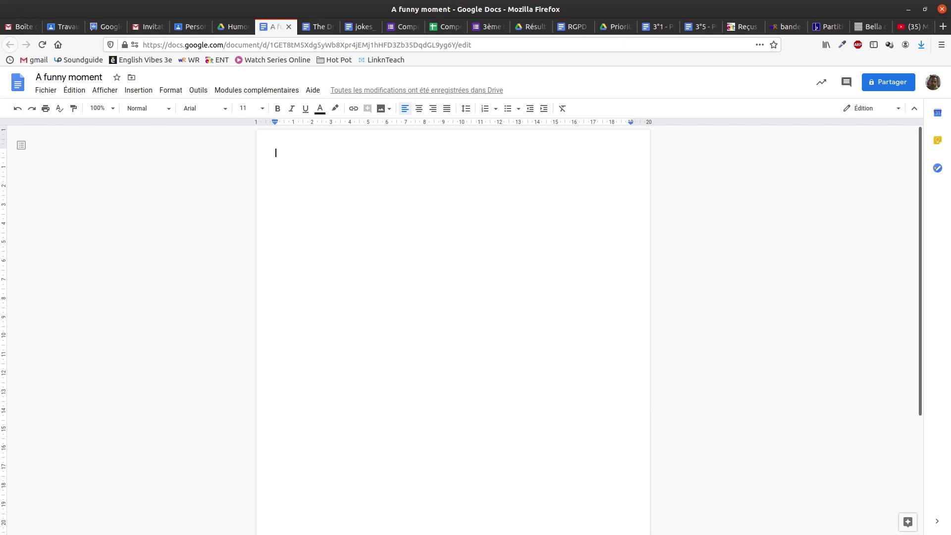
text(Tell us about the last time you had a good laugh ? Who were you with? What were the circumstances ? Why was it funny ?  Barème  Le sujet est traité	Le devoir est personnel	Ponctuation et typographie respectées	Langue riche et variée, présence d'adjectifs, d'adverbes	Correction de la lngue 8	/2	3	/2	5)
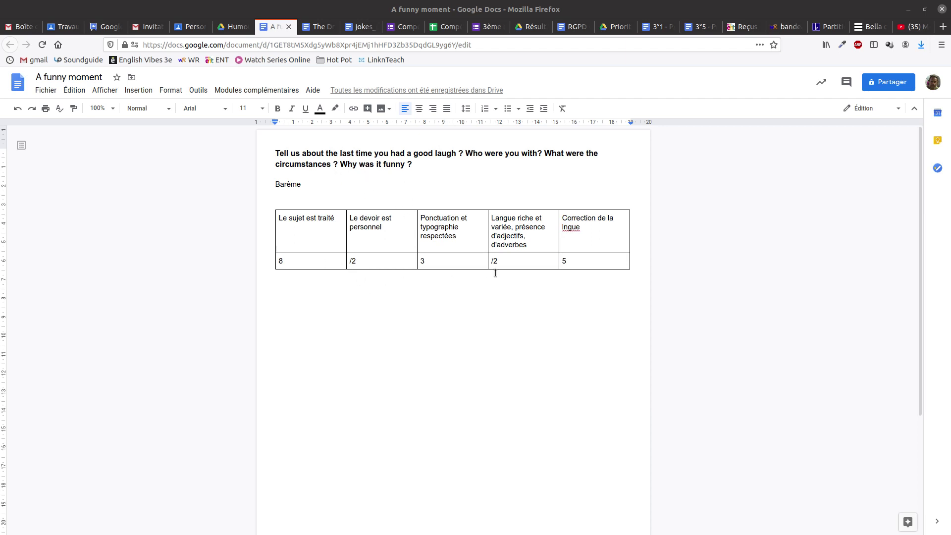
click(454, 322)
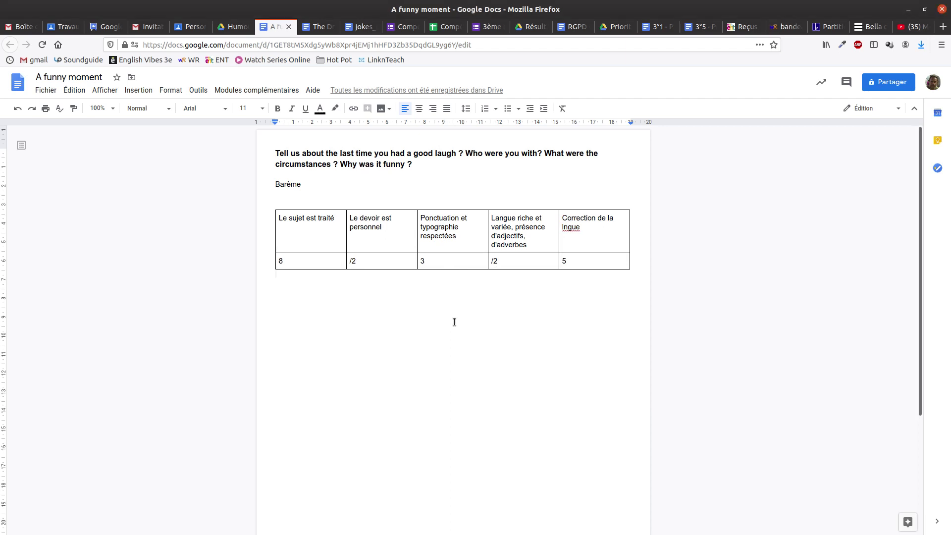
key(Return)
click(289, 27)
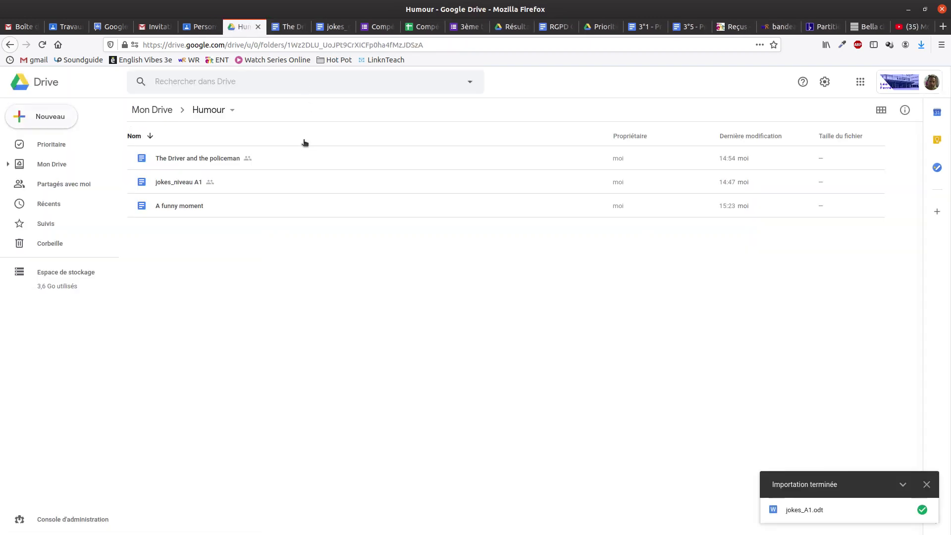
Switch to Google Classroom and create an assignment titled "A good laugh" in the Humour - Laughing matters course
click(64, 27)
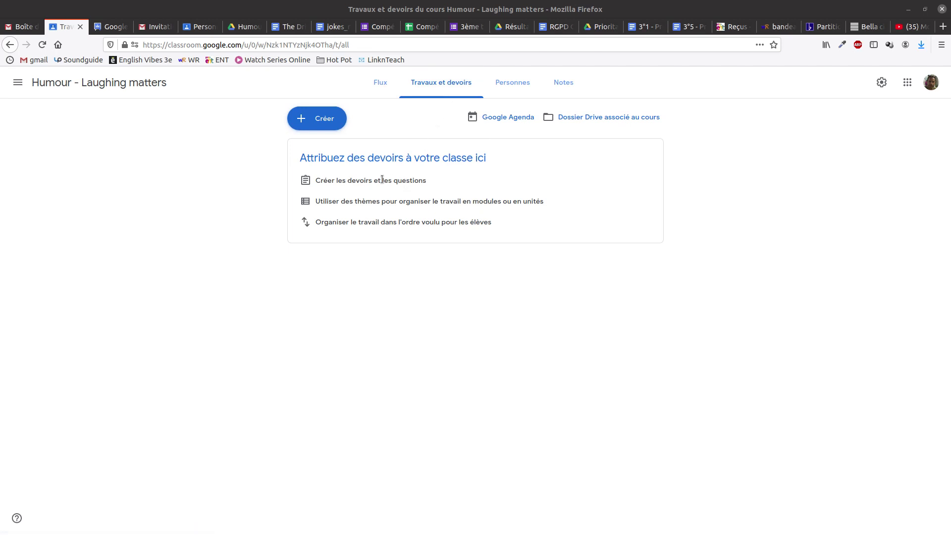
click(325, 121)
click(323, 144)
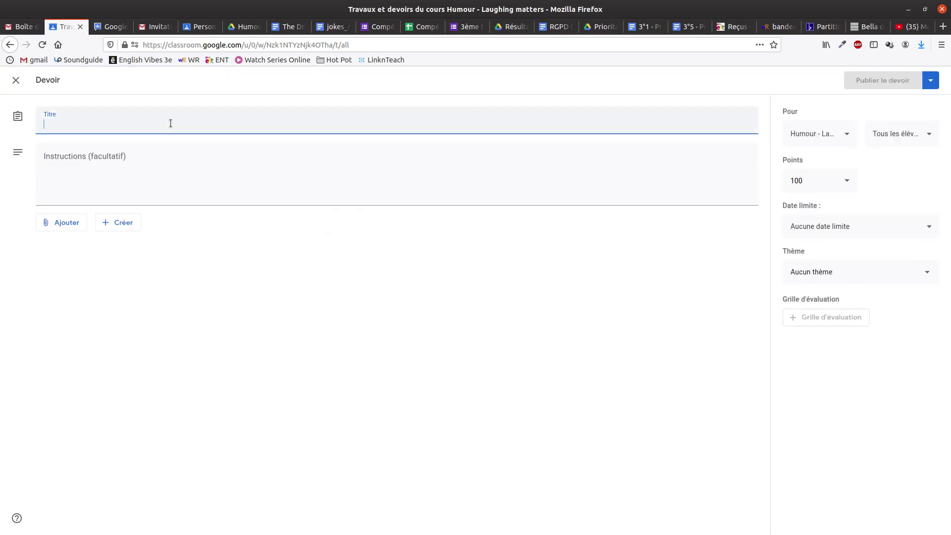
text(A go)
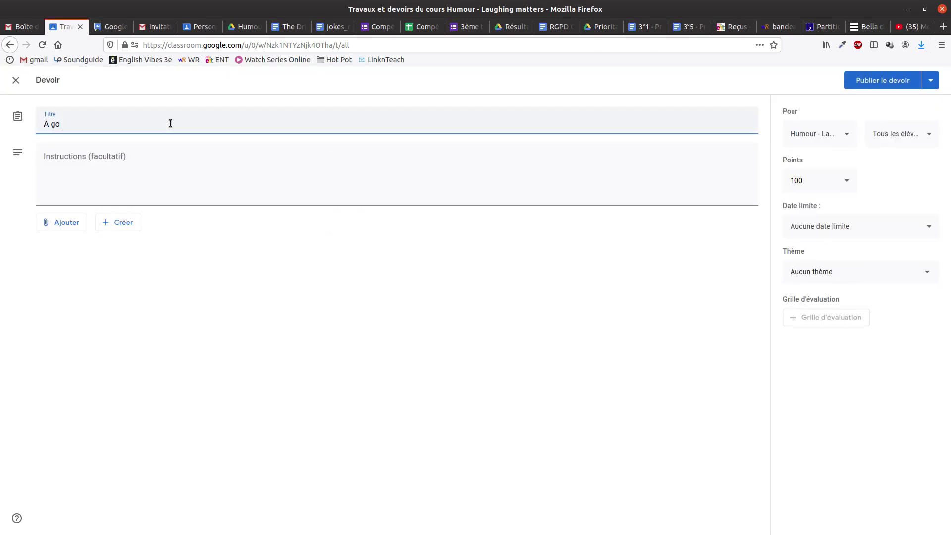
text(od laugh)
click(166, 164)
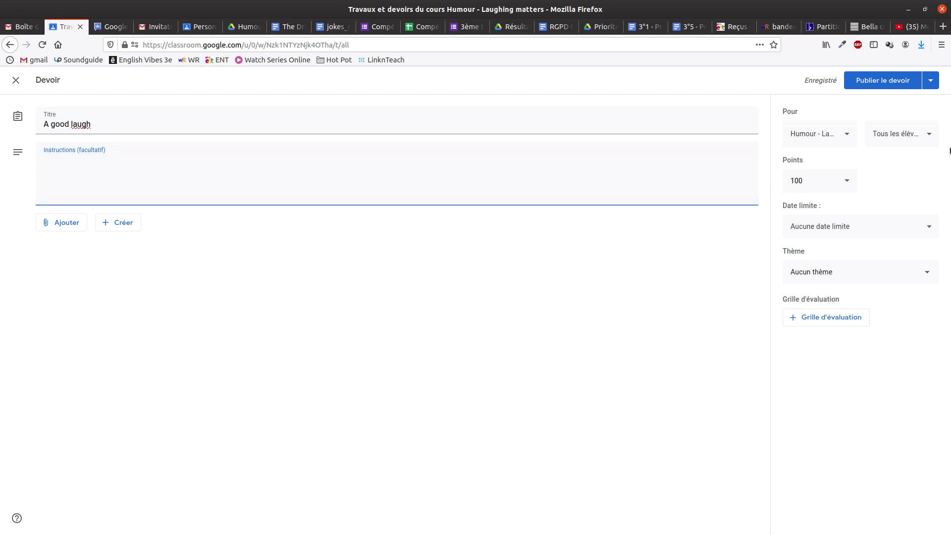
Look over the classes available for the assignment and set its points to 20
click(847, 137)
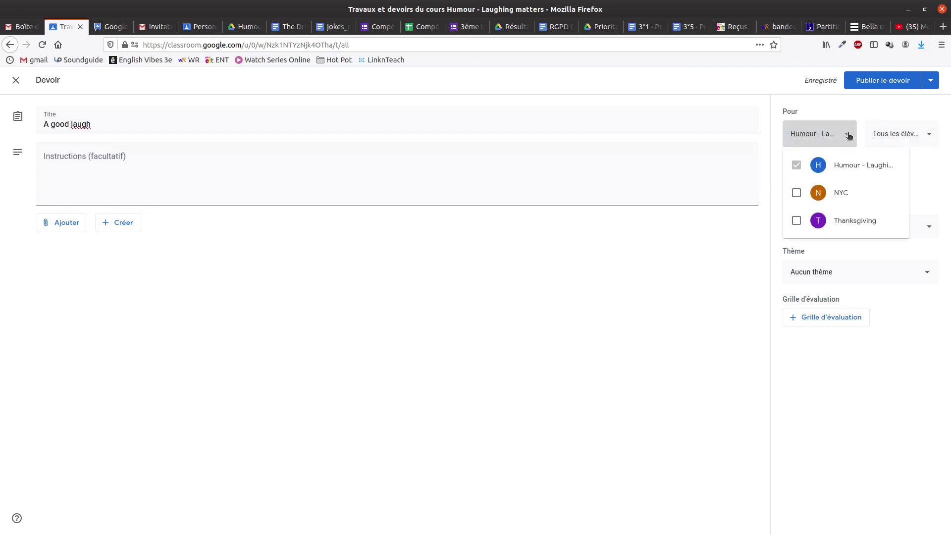
click(868, 135)
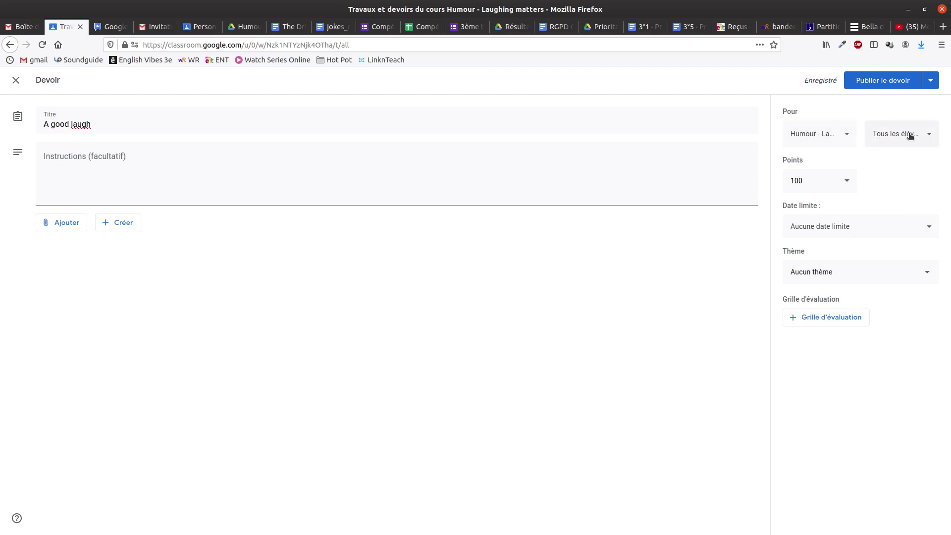
click(818, 181)
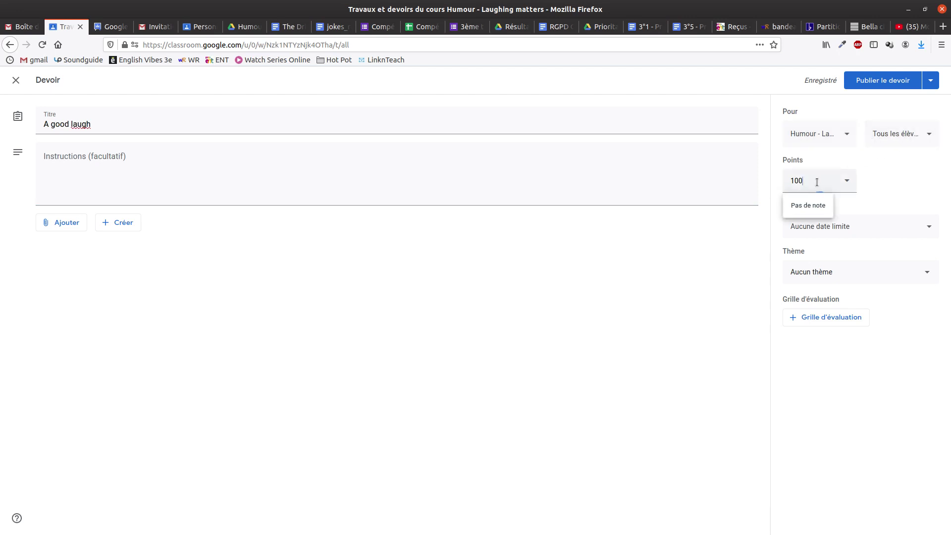
drag(817, 182, 782, 180)
text(20)
click(753, 269)
Set the assignment's due date to 27 avr. 2020
click(902, 226)
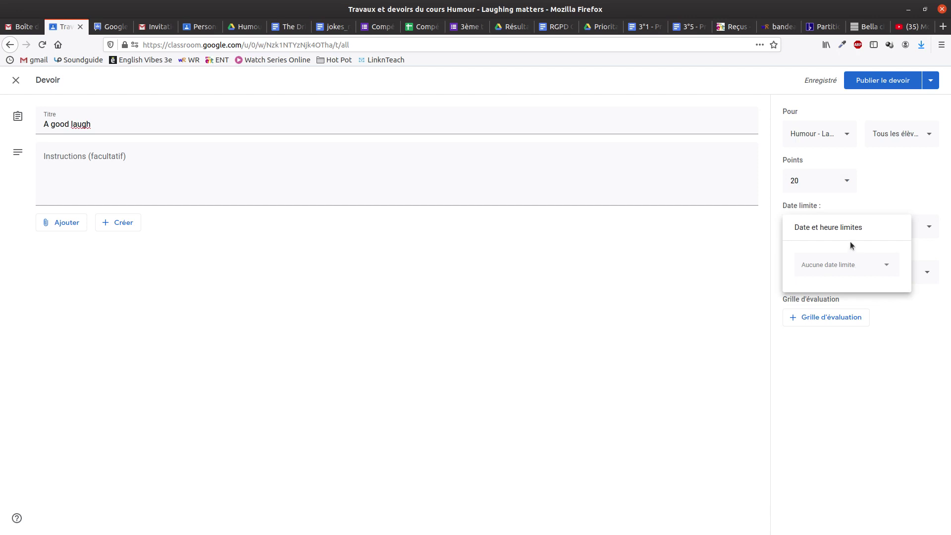
click(851, 263)
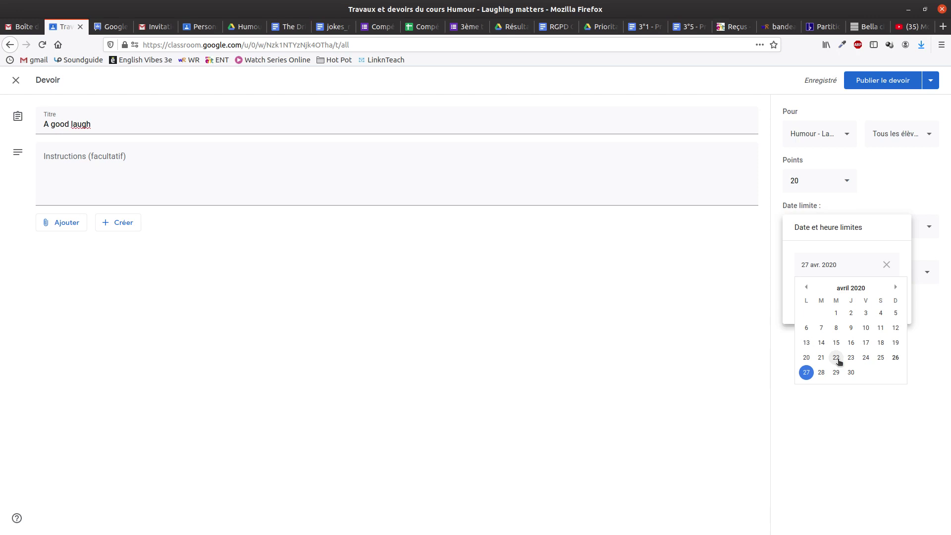
click(669, 346)
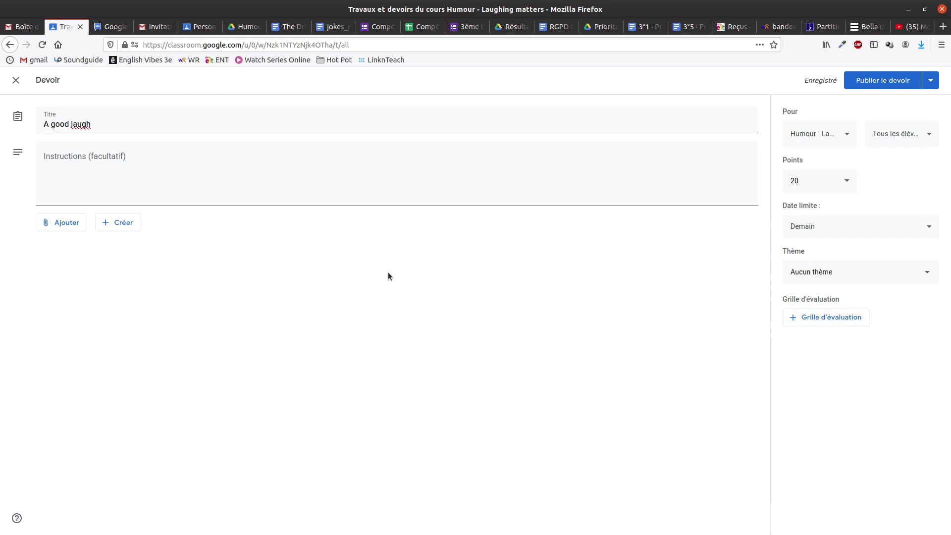
Create a blank Google Docs attachment from within the assignment and remove it again
click(123, 224)
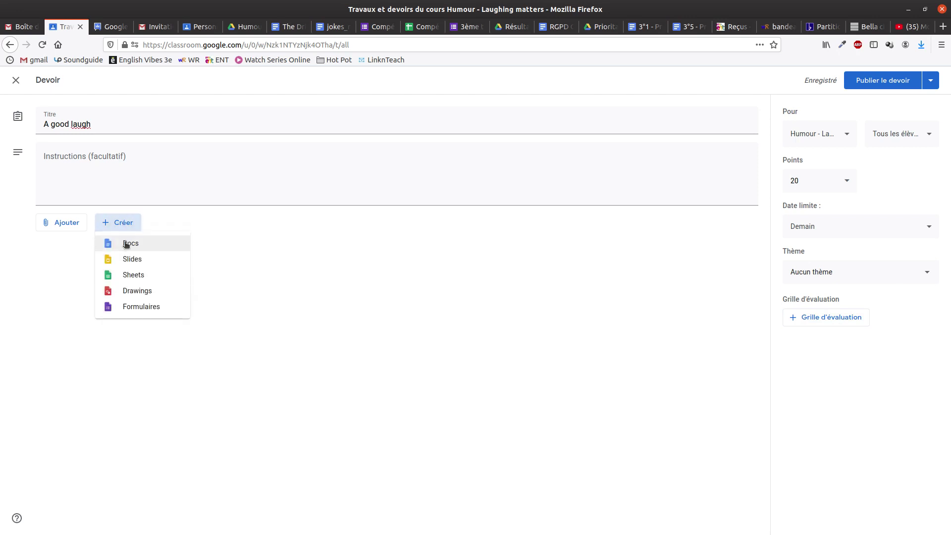
click(126, 244)
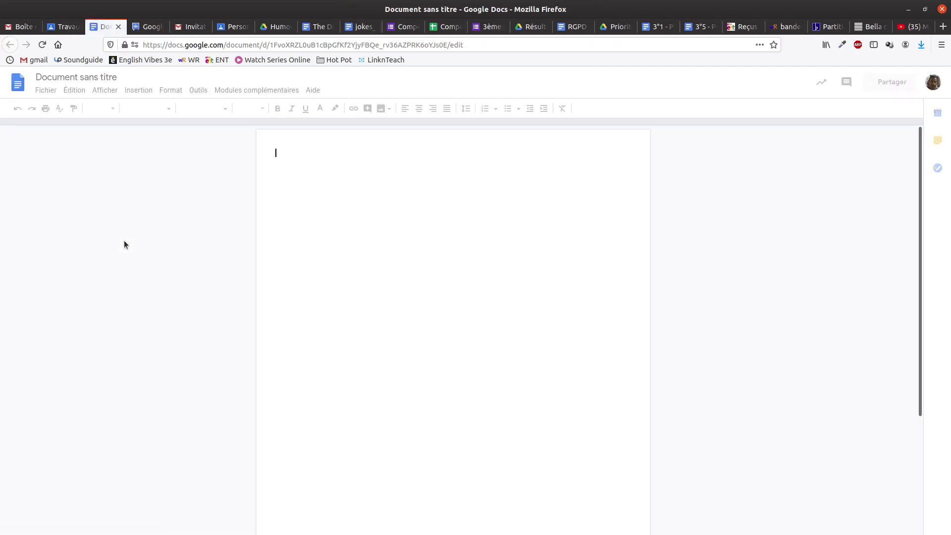
click(117, 26)
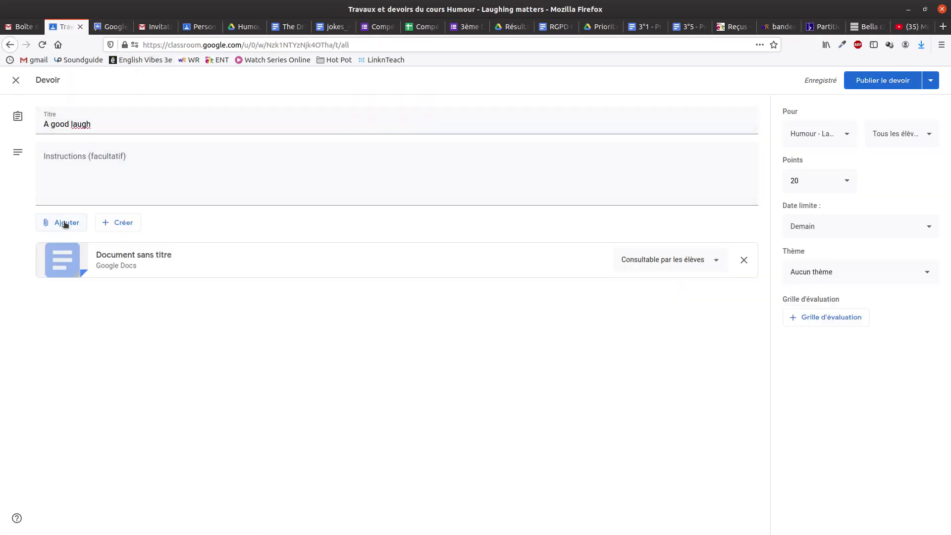
click(744, 260)
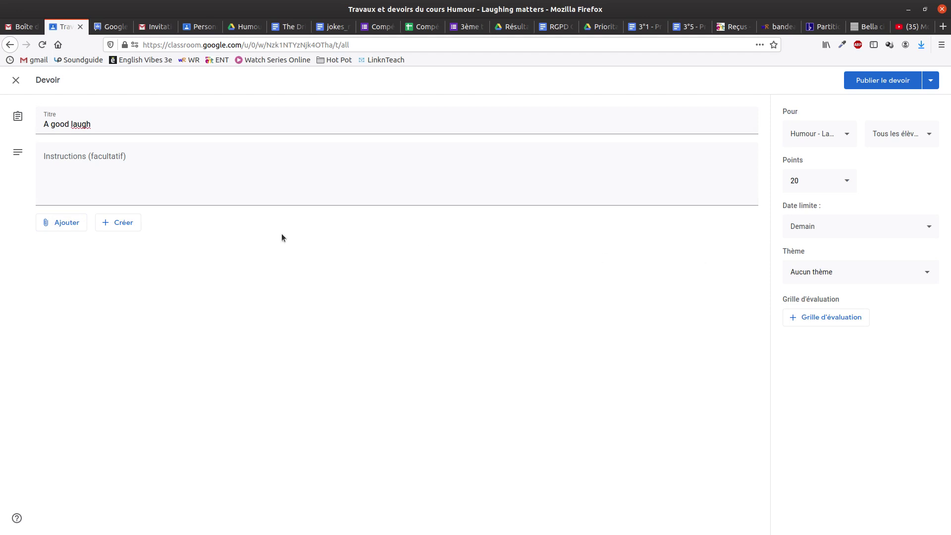
click(67, 225)
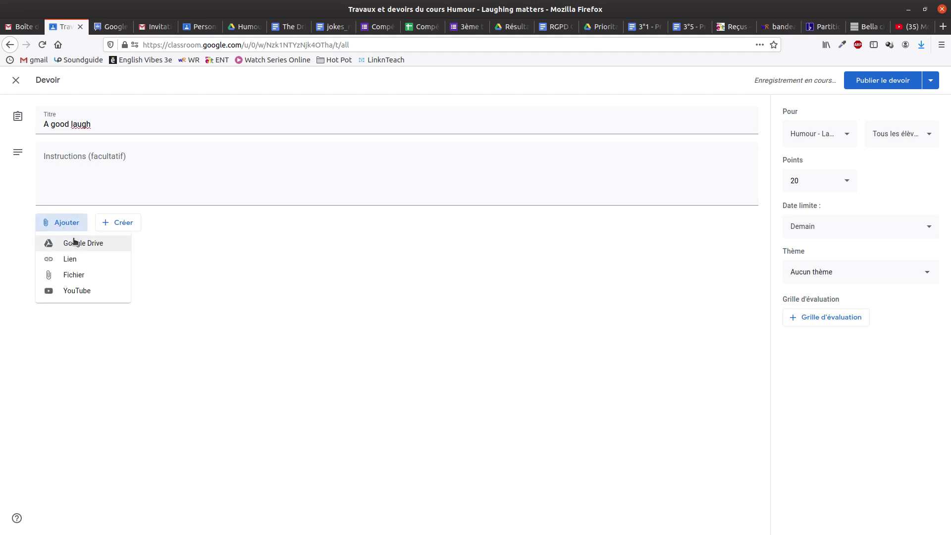
click(78, 244)
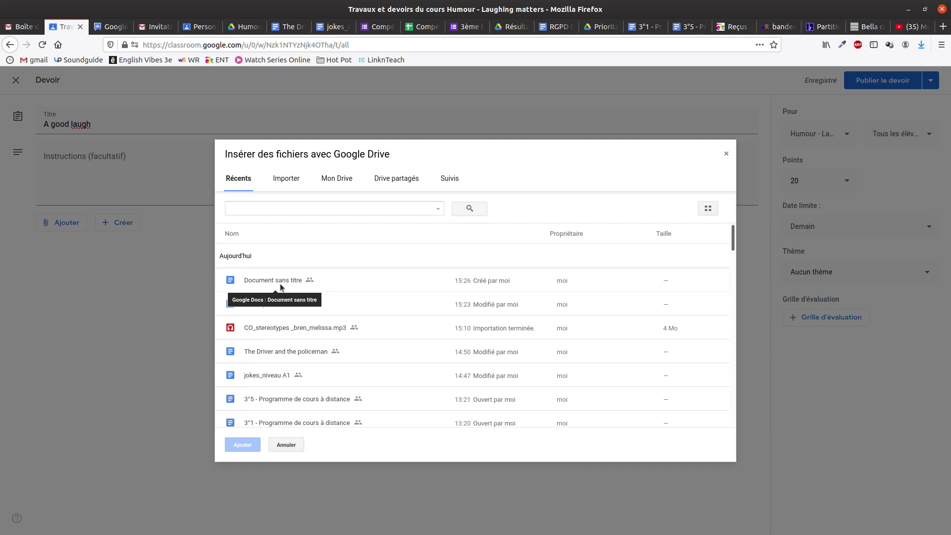
click(287, 446)
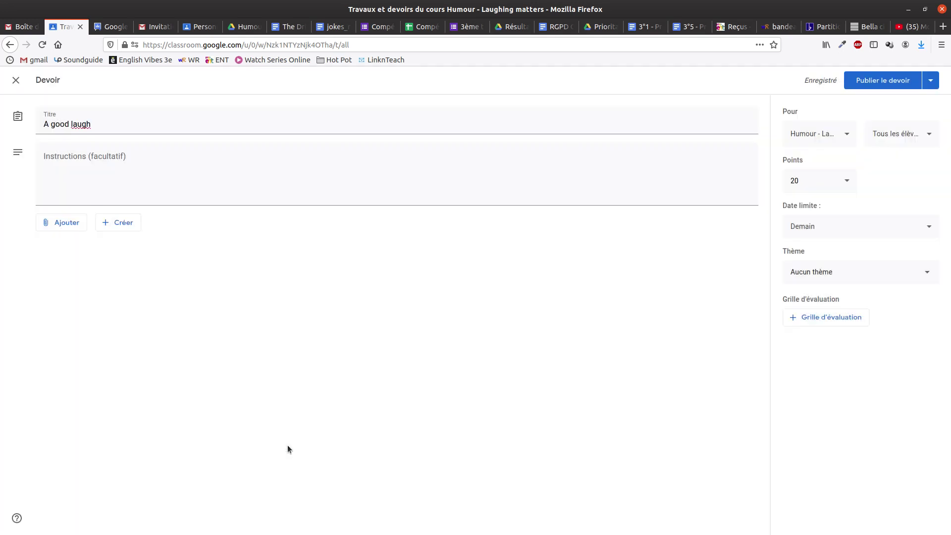
click(251, 27)
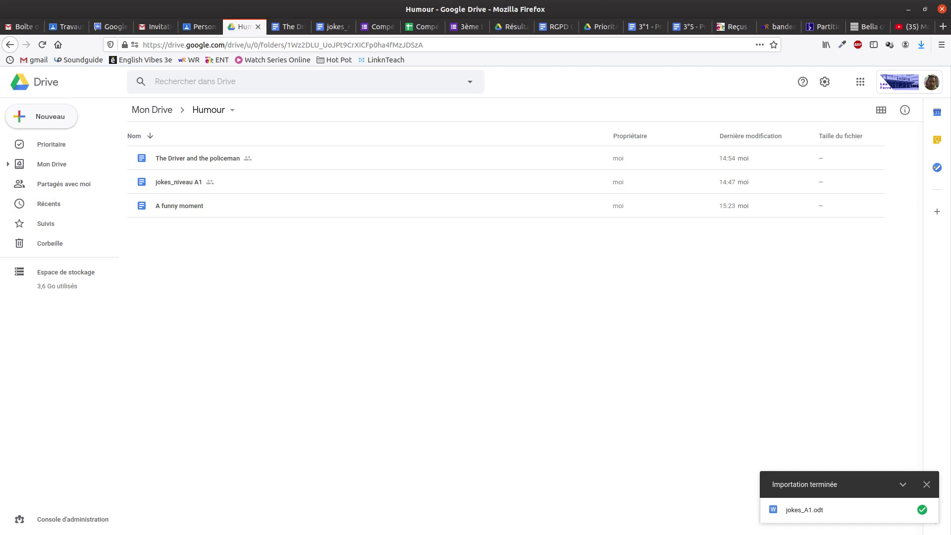
click(66, 26)
Attach the "A funny moment" document from Google Drive to the assignment and set its sharing to "Faire une copie par élève"
click(68, 224)
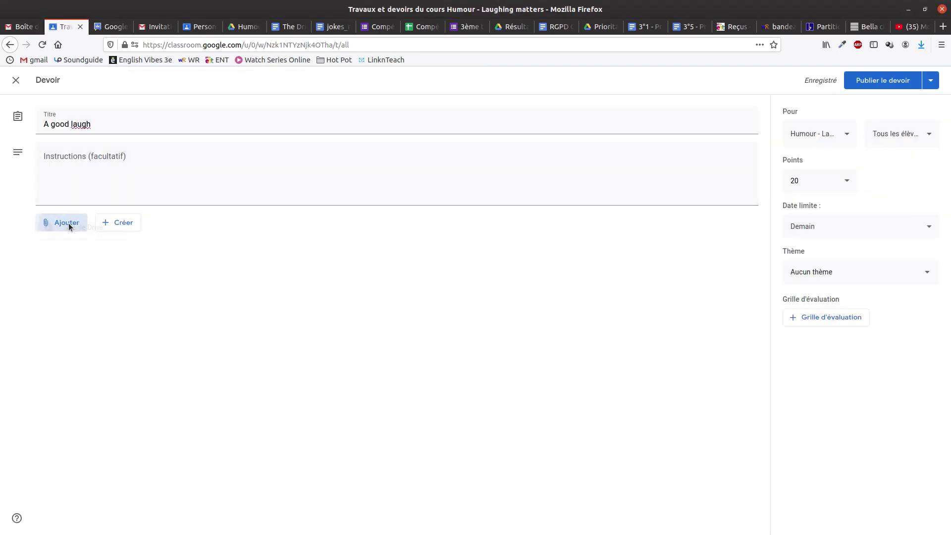
click(112, 245)
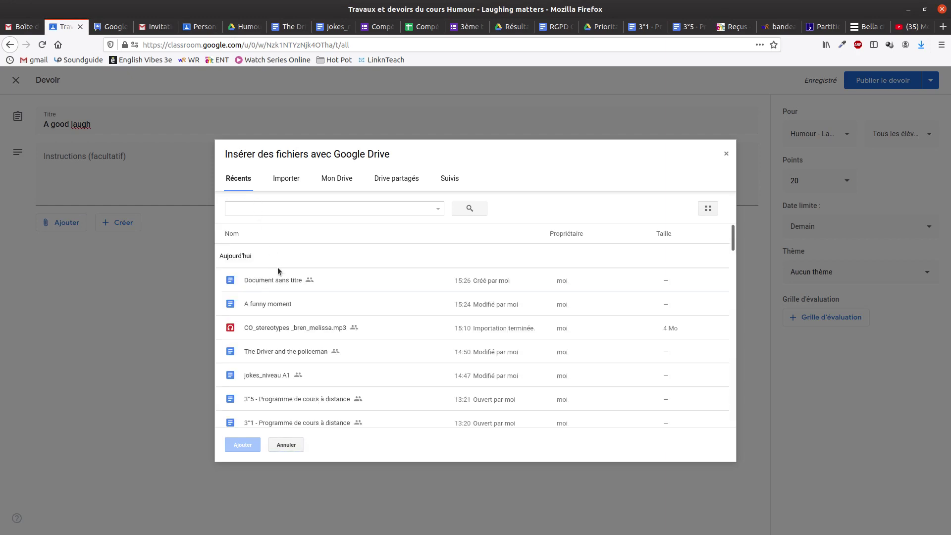
double_click(284, 304)
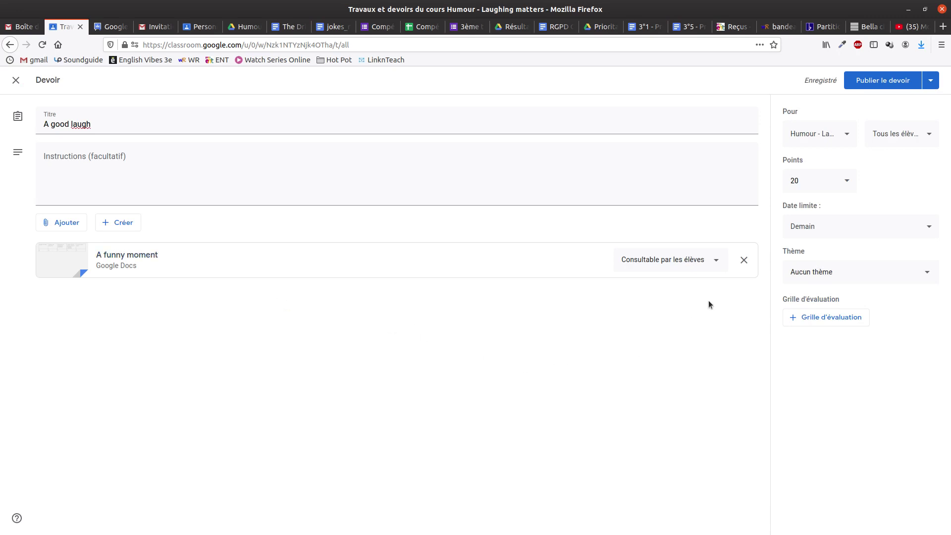
click(717, 262)
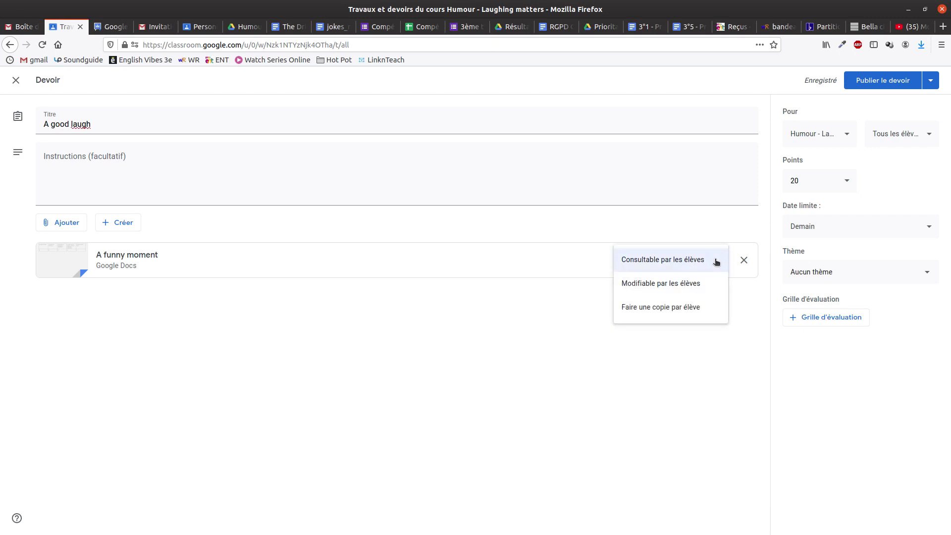
click(700, 308)
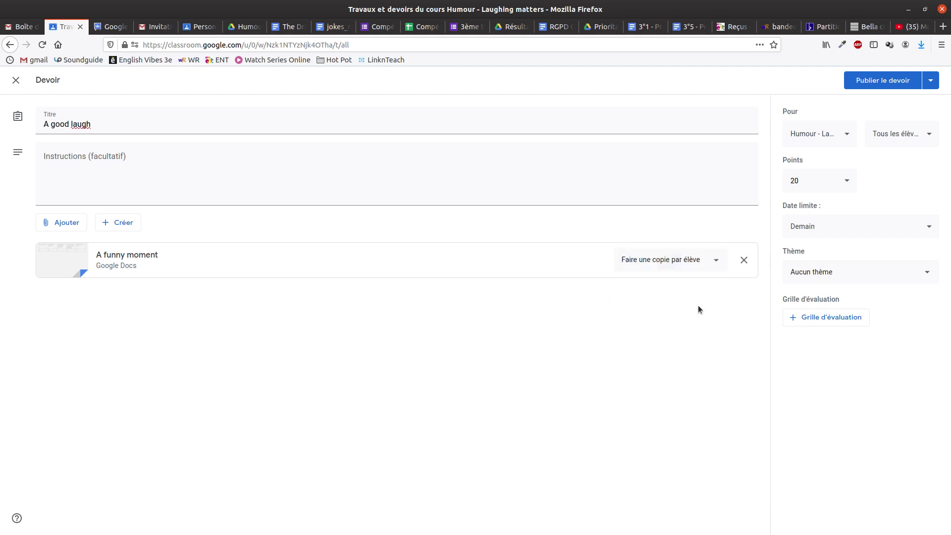